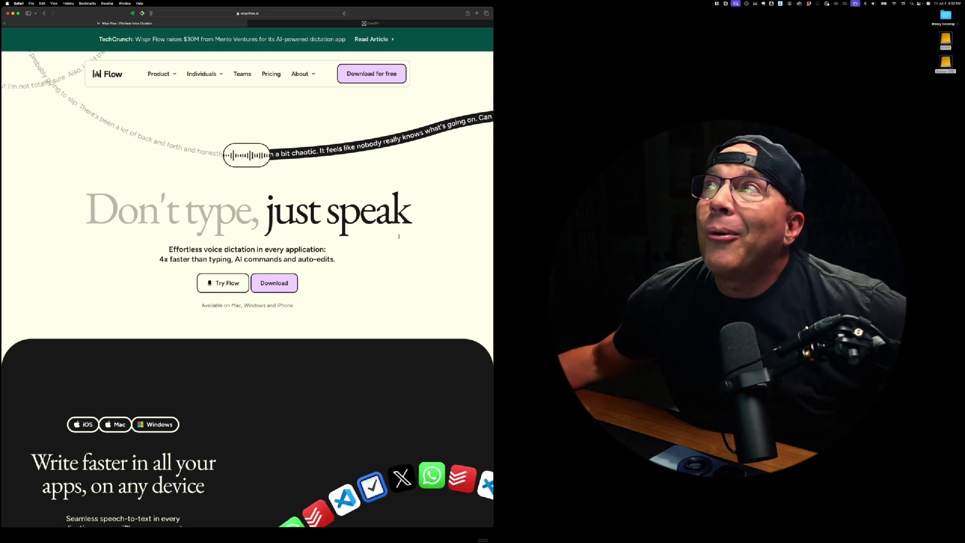
Scroll down through the dictated indicator remark and meeting recap in TextEdit, then back up.
scroll(365, 240, down, 6)
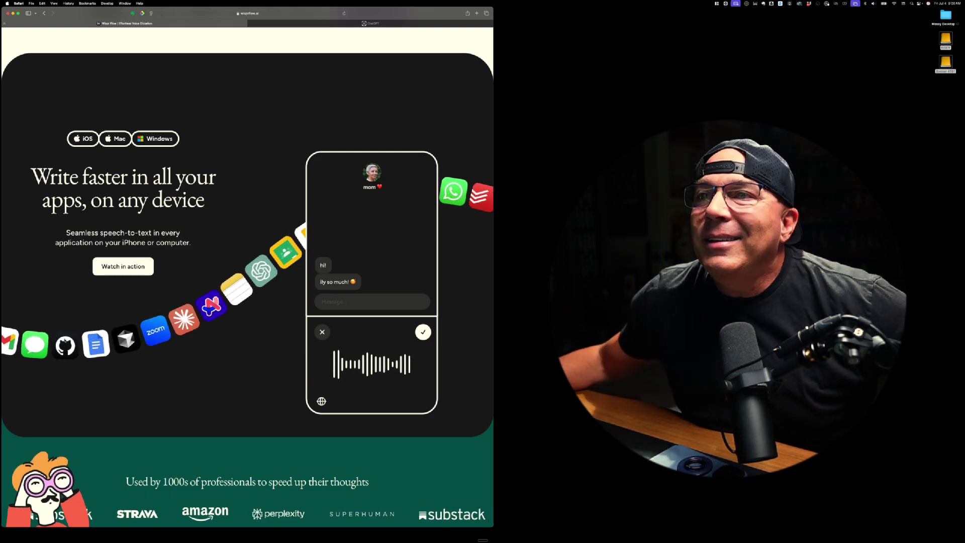
scroll(224, 367, down, 1)
scroll(224, 368, down, 5)
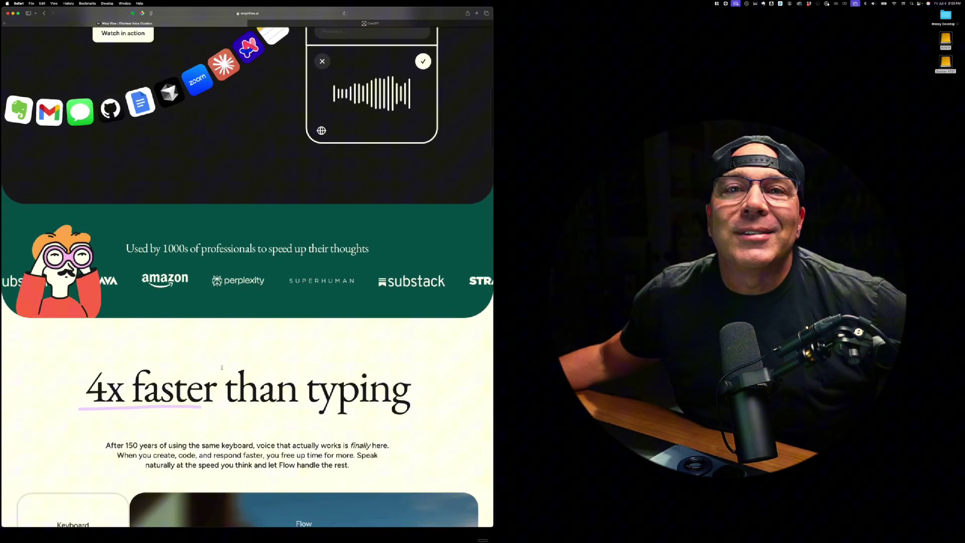
scroll(221, 368, down, 15)
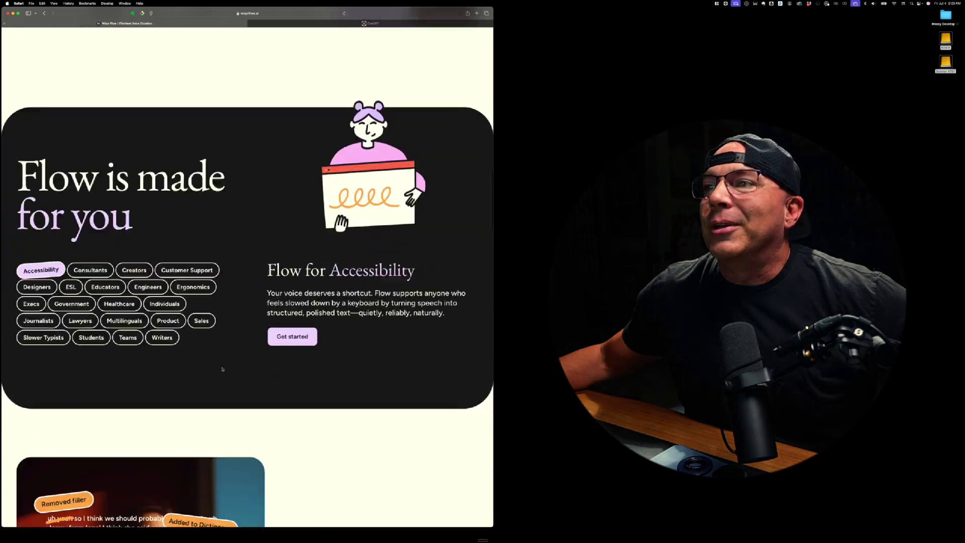
scroll(221, 367, down, 8)
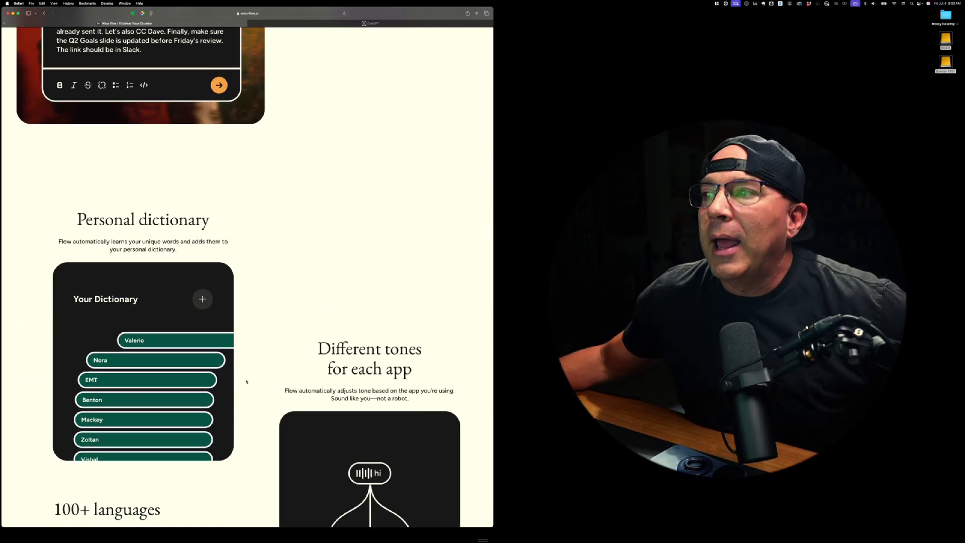
scroll(246, 382, down, 5)
scroll(247, 382, down, 9)
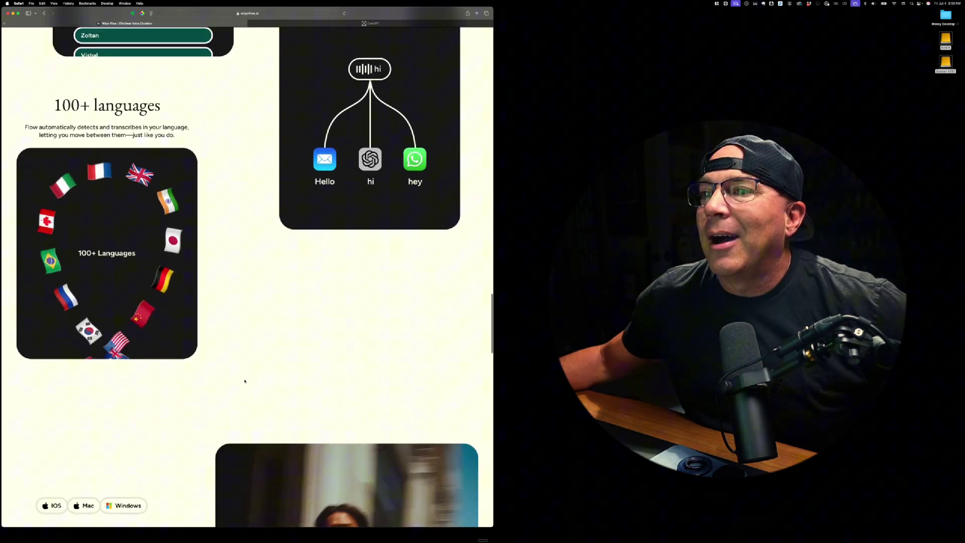
scroll(242, 388, down, 6)
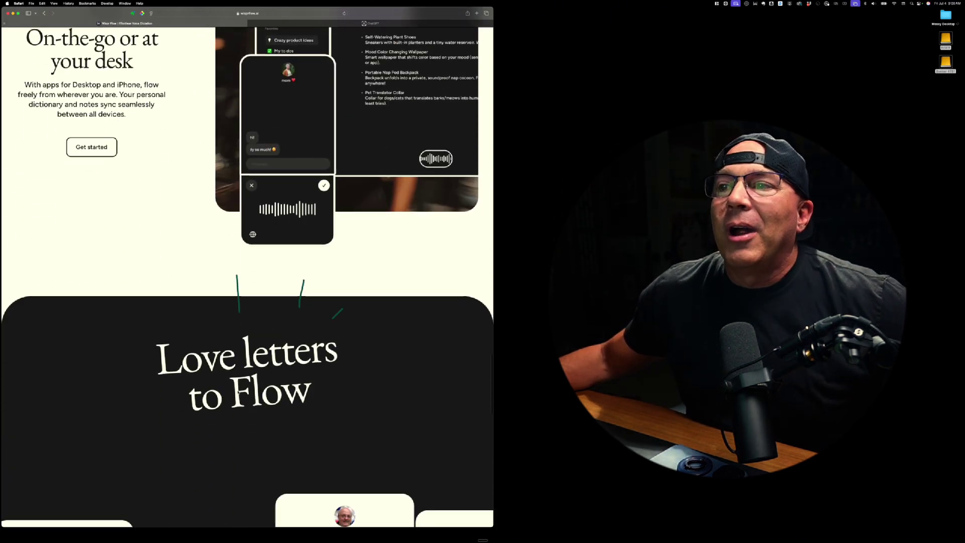
scroll(238, 392, down, 12)
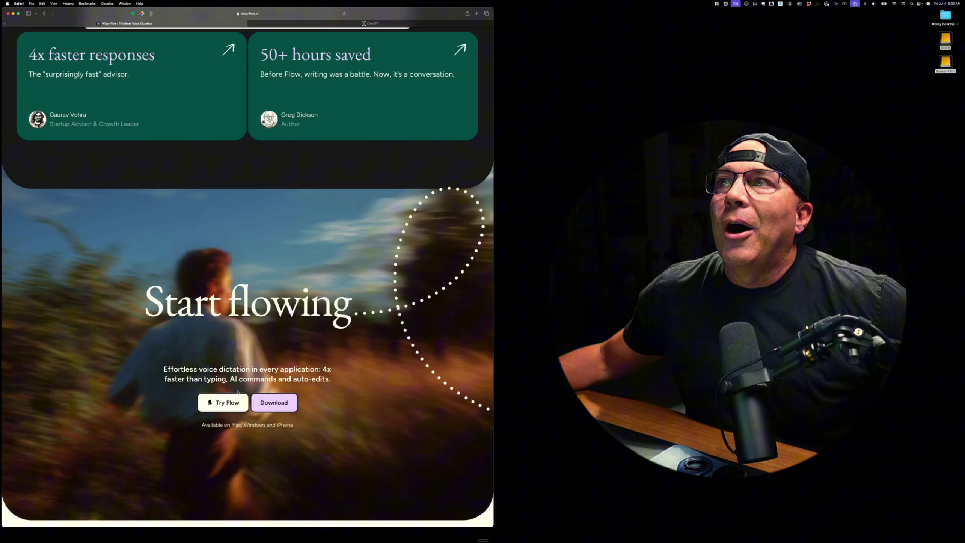
scroll(238, 392, up, 20)
scroll(238, 391, up, 20)
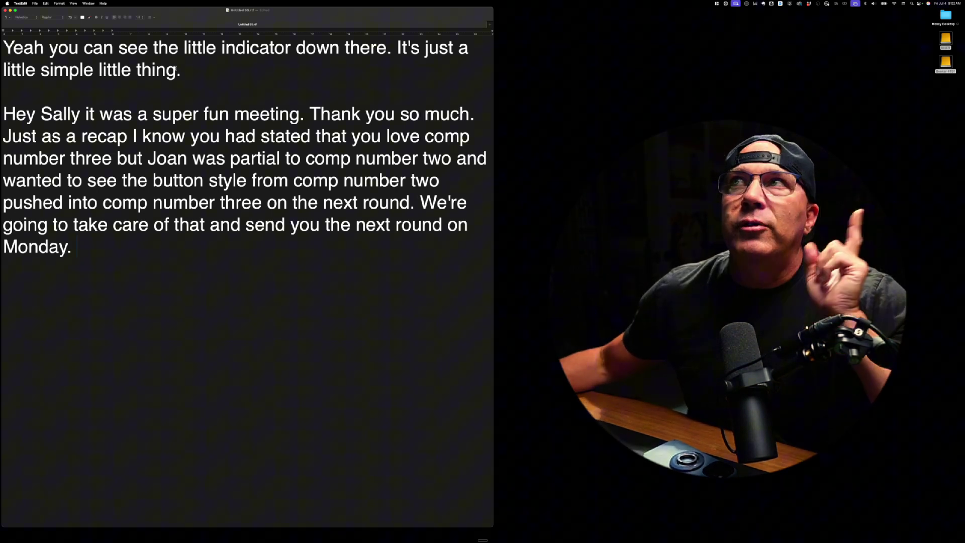
Select the opening paragraph about the little indicator and delete it.
click(194, 71)
drag(226, 77, 3, 36)
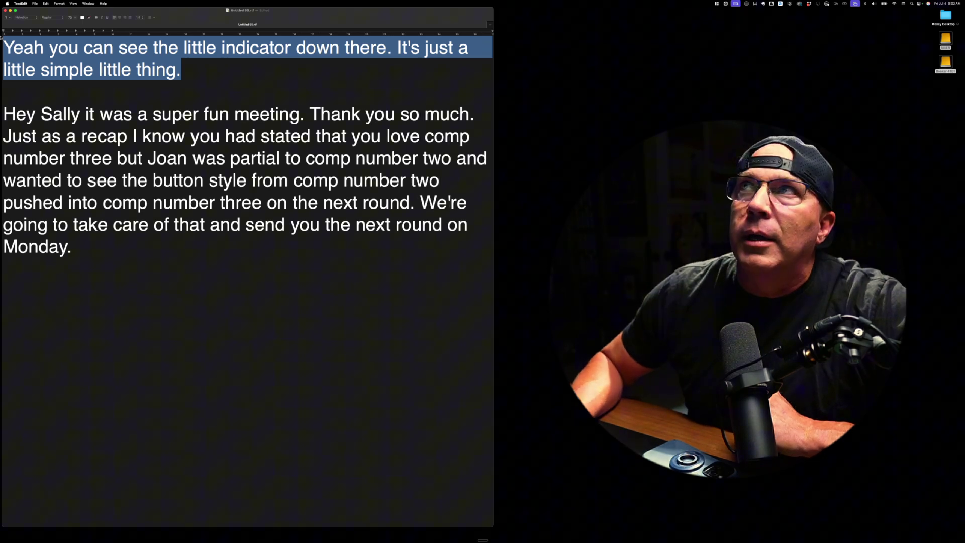
key(BackSpace)
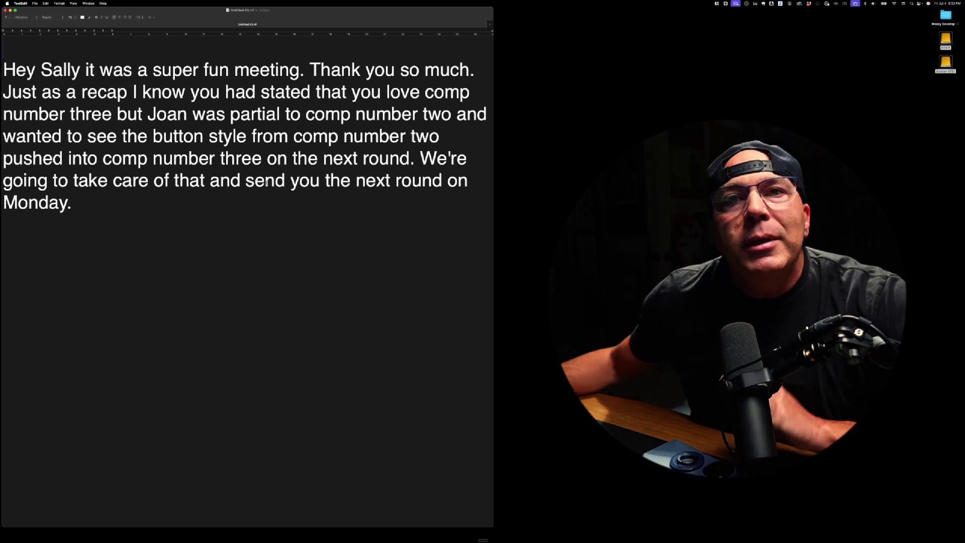
click(80, 205)
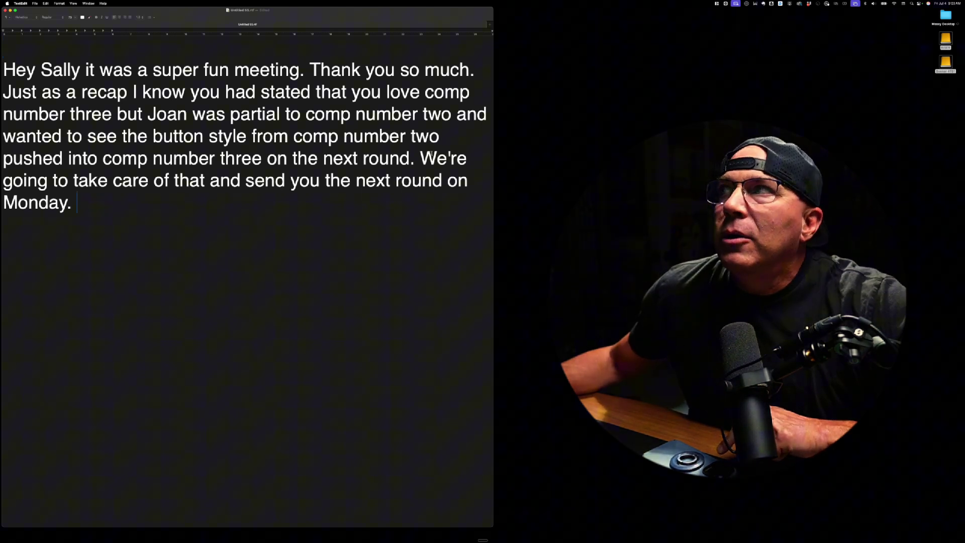
drag(420, 158, 231, 214)
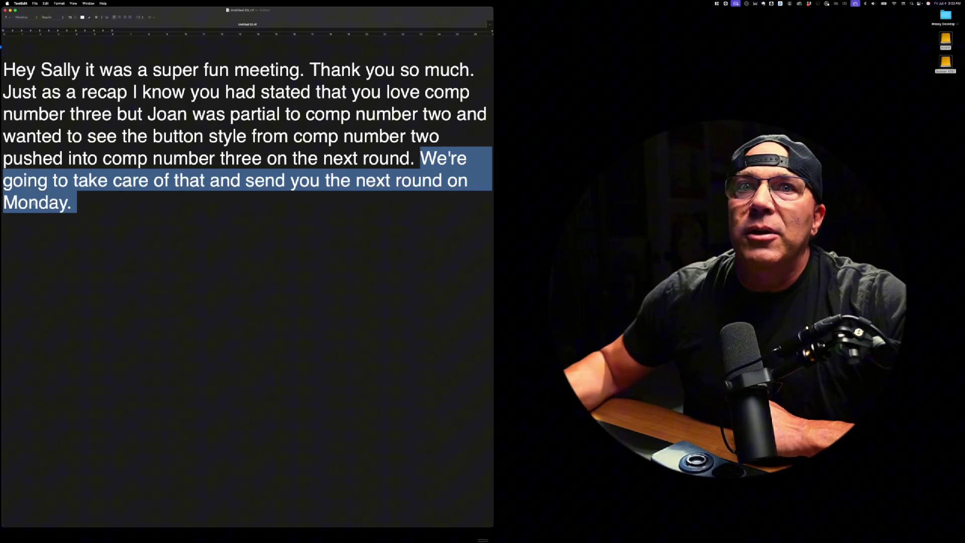
Select the whole recap paragraph and have Flow rewrite it as a 'Meeting Recap' email with dash bullets.
click(111, 206)
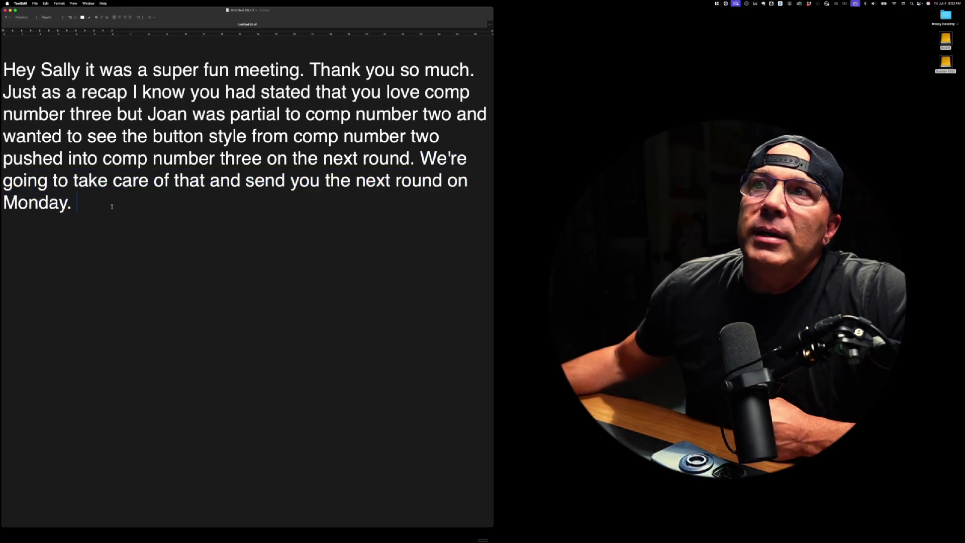
drag(111, 206, 9, 81)
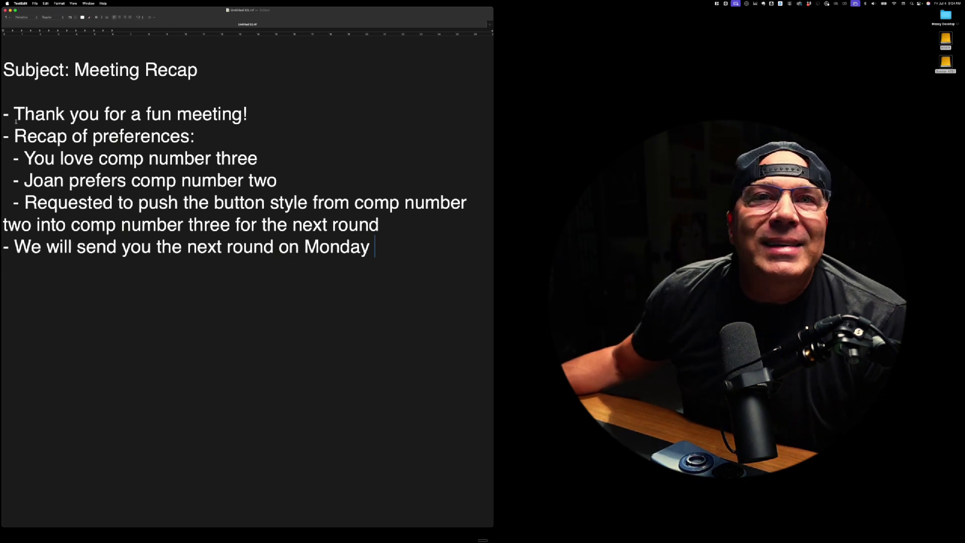
Redictate the recap as one prose paragraph ending with the next round on Monday, then switch to Safari.
drag(13, 113, 3, 114)
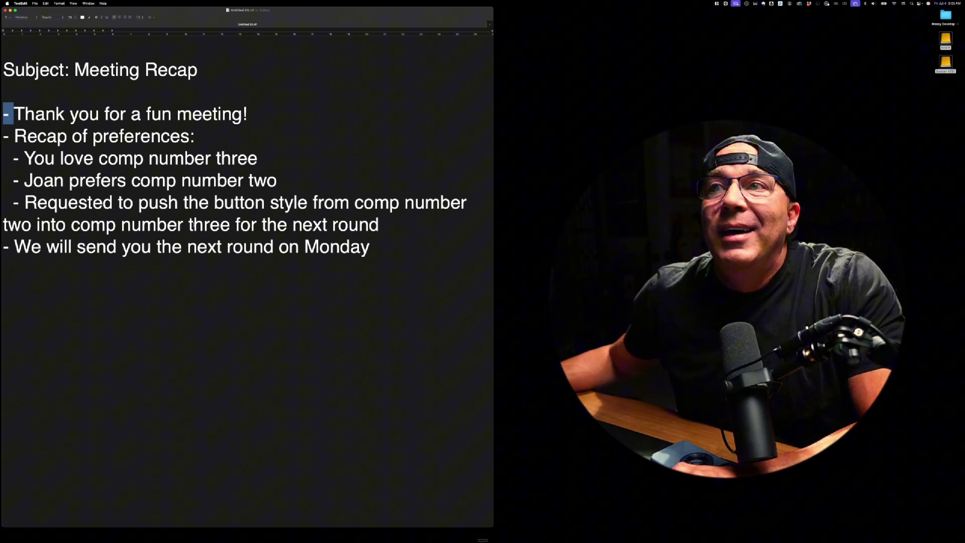
click(222, 236)
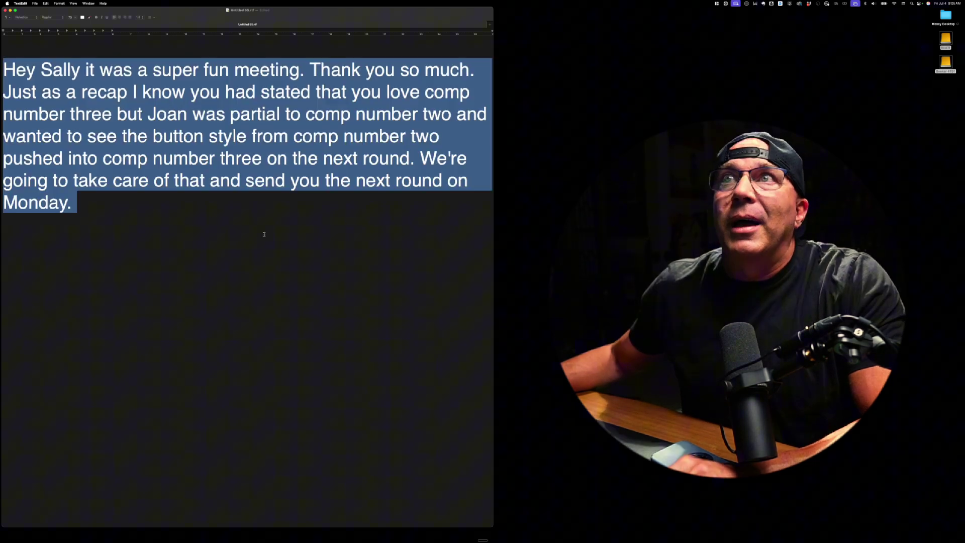
click(134, 218)
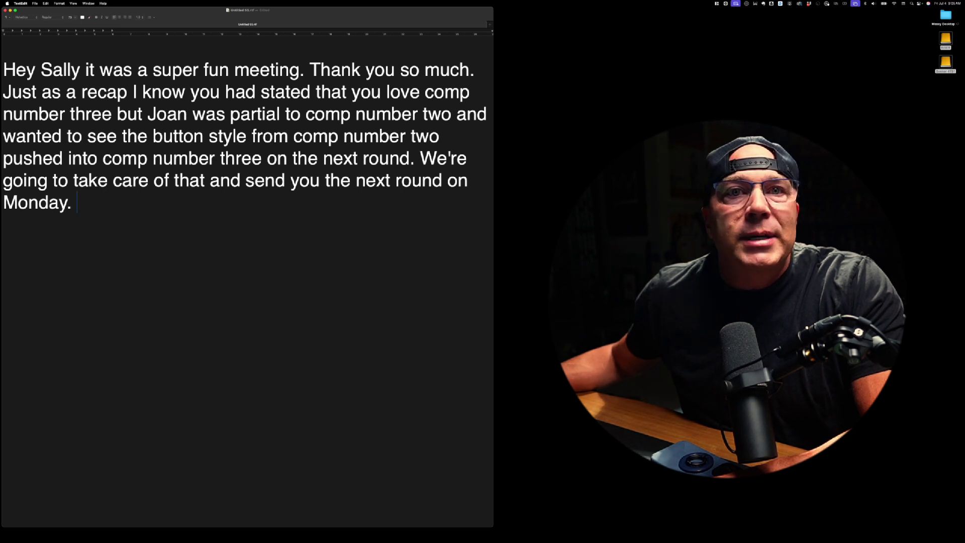
key(super+Tab)
Dictate the meeting-recap email into a new ChatGPT chat and send it.
key(ctrl+Tab)
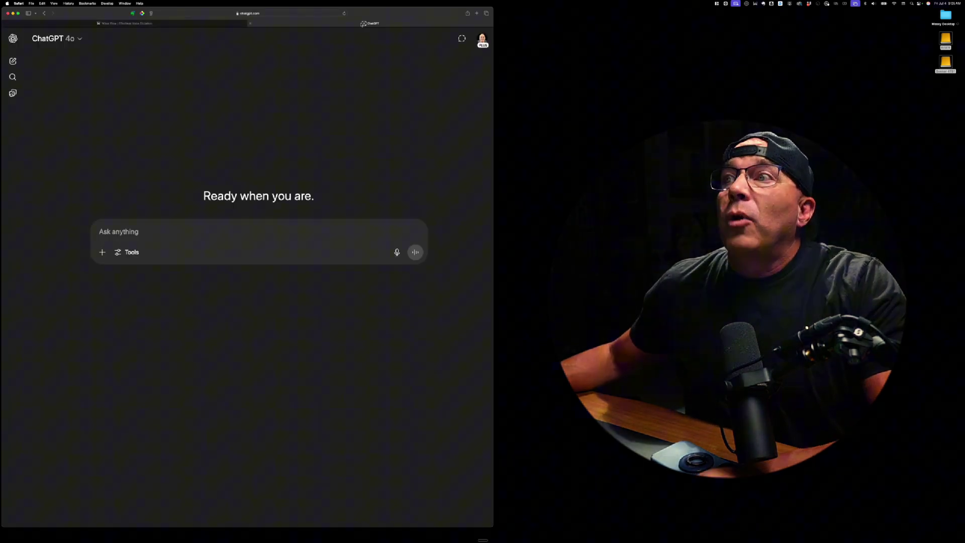
click(109, 232)
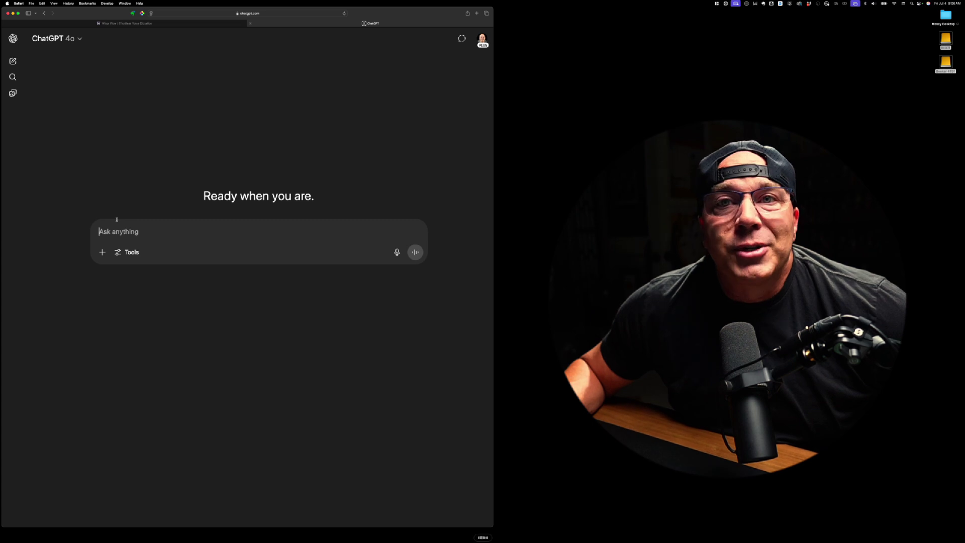
key(Return)
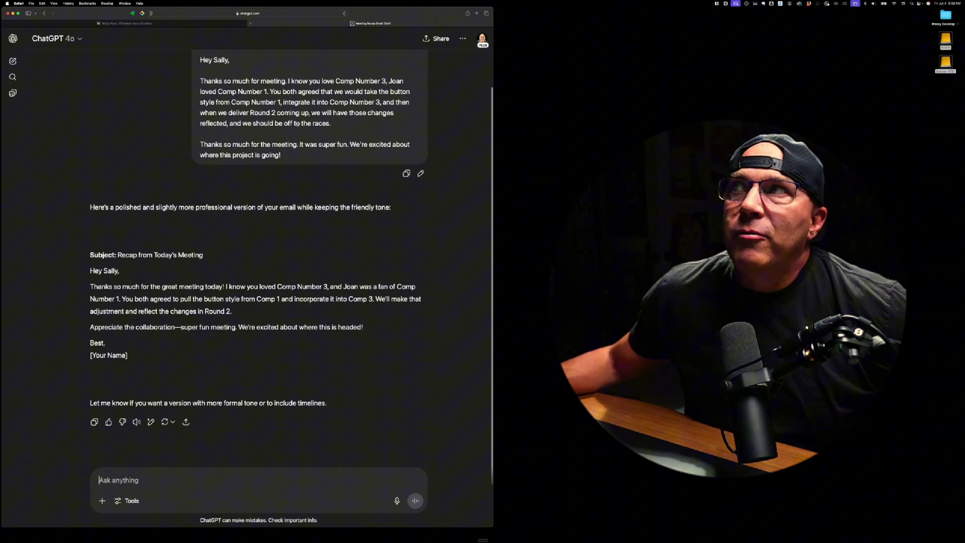
Review the sent email and ChatGPT's reply, then ask it to reformat the body as bullet points.
drag(292, 155, 190, 61)
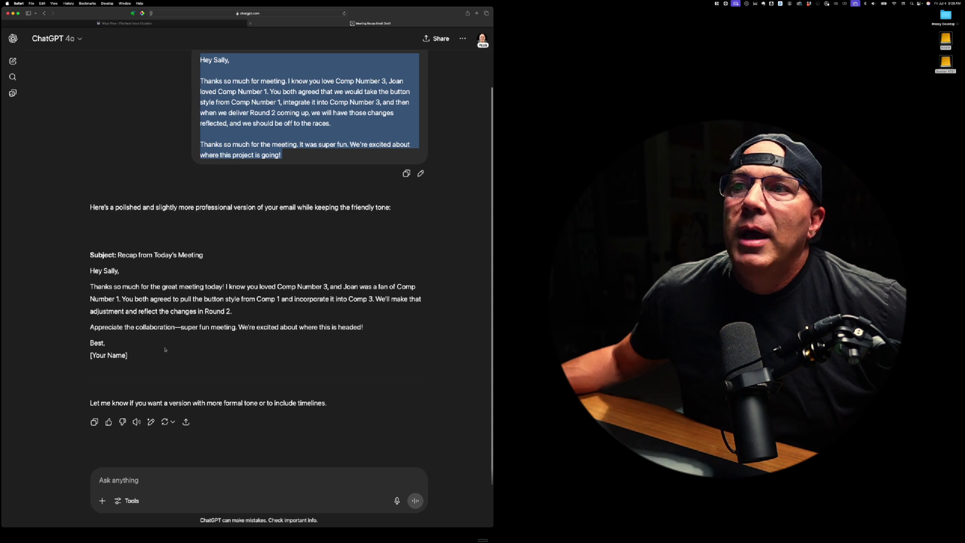
drag(165, 349, 81, 250)
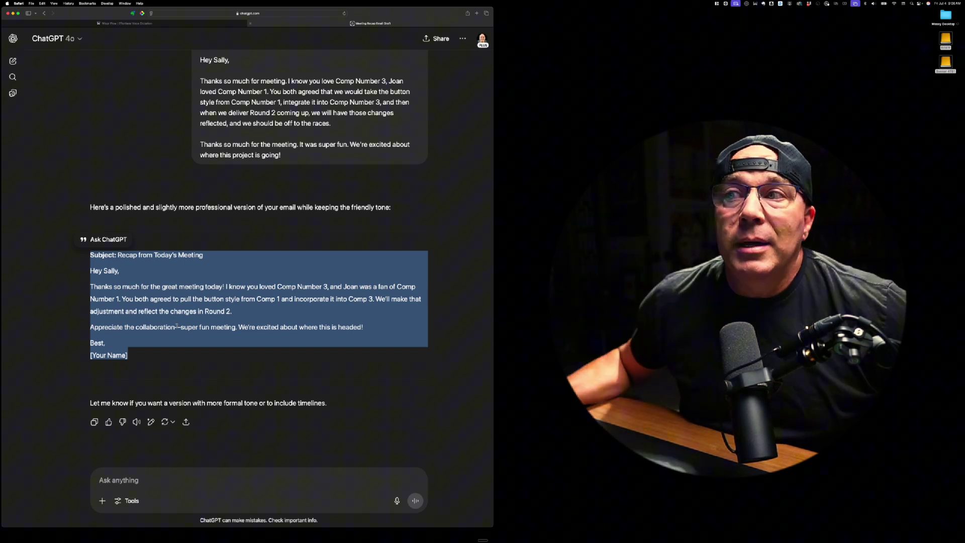
click(99, 480)
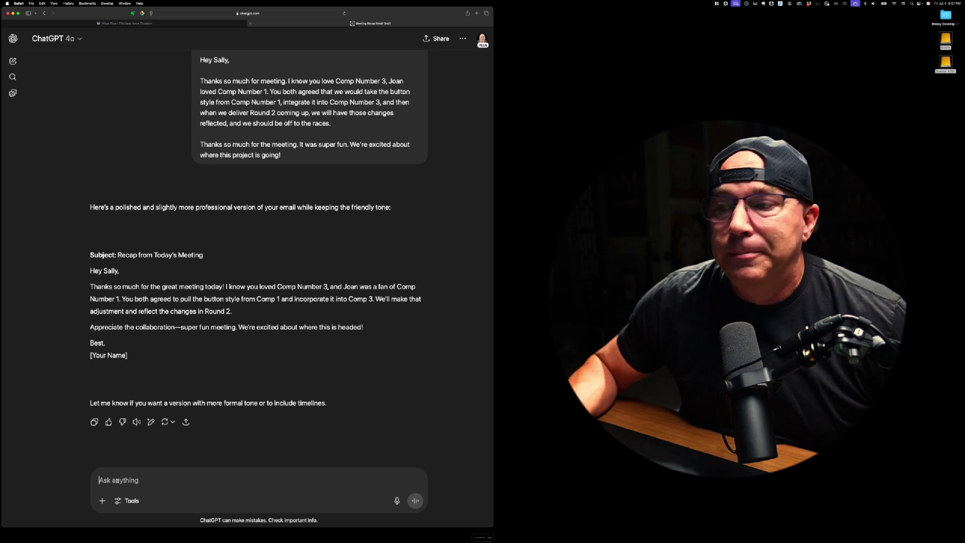
key(Return)
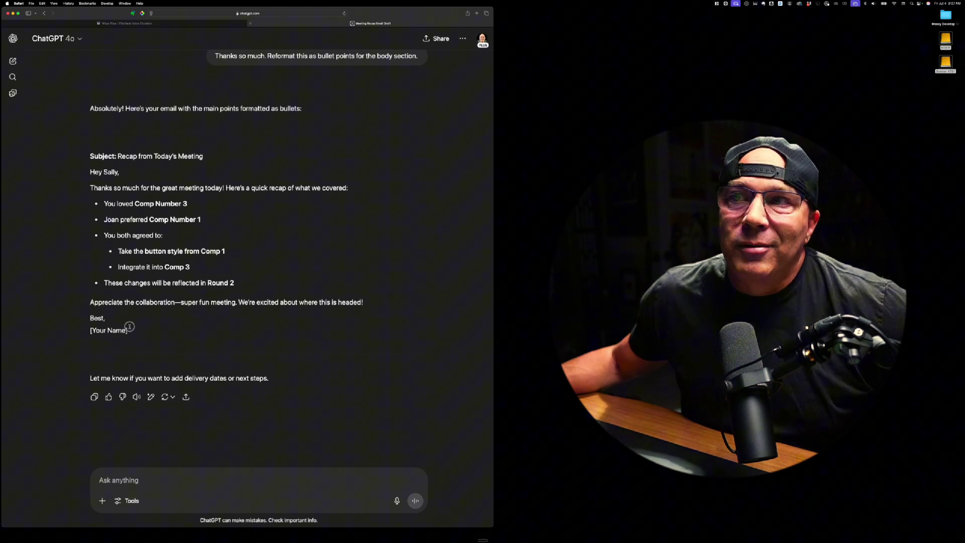
drag(129, 327, 79, 167)
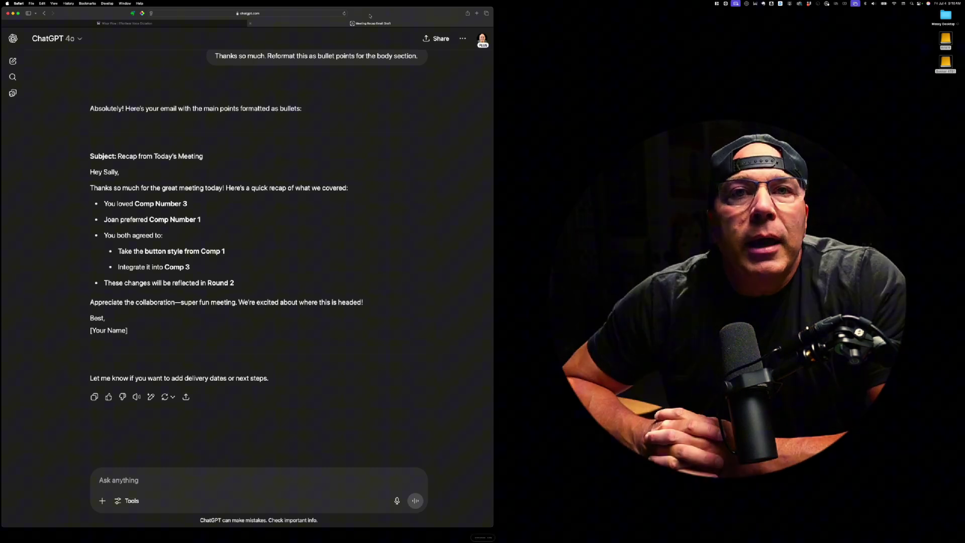
Bring up the hippopotamus-versus-rhinoceros answer in Perplexity, zoom in, and scroll to its summary table.
key(super+t)
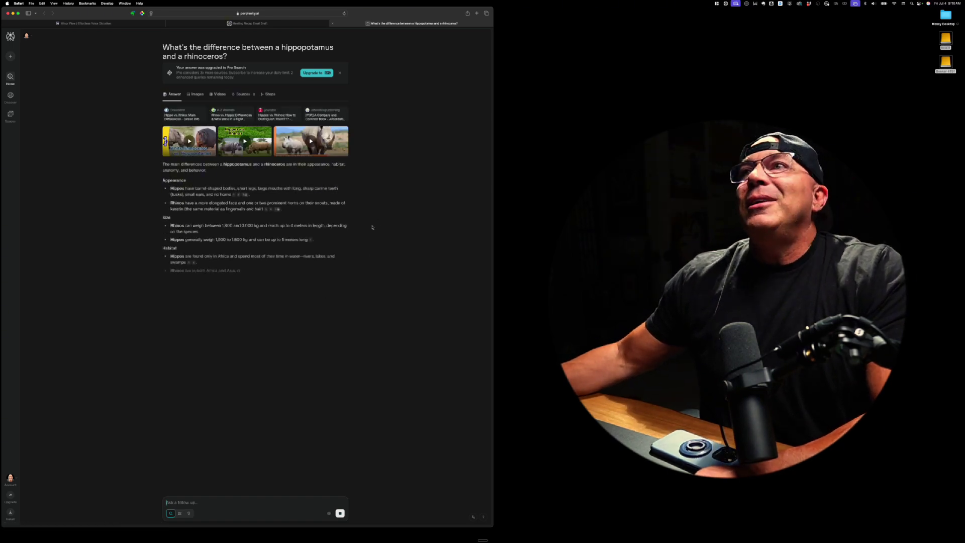
key(super+equal)
key(super+equal)
key(super+equal)
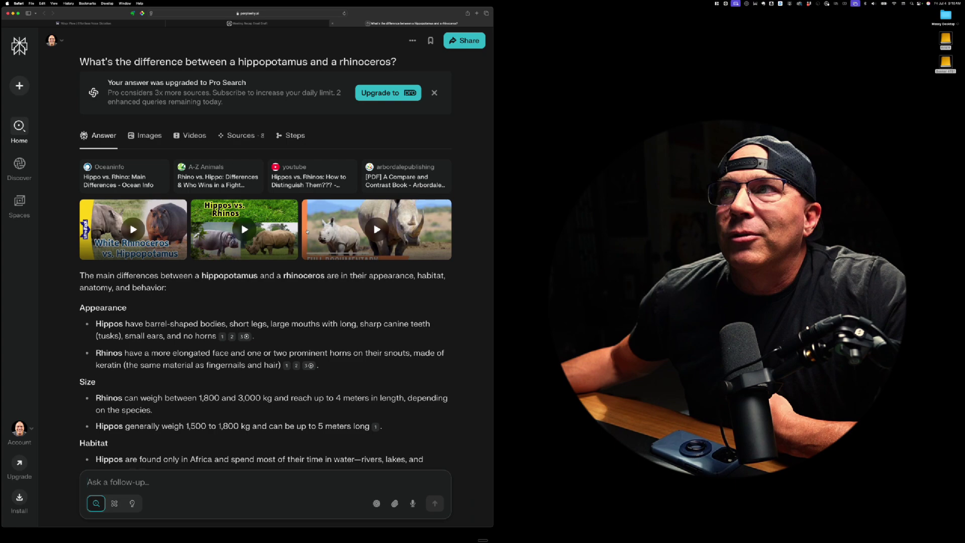
scroll(238, 307, down, 15)
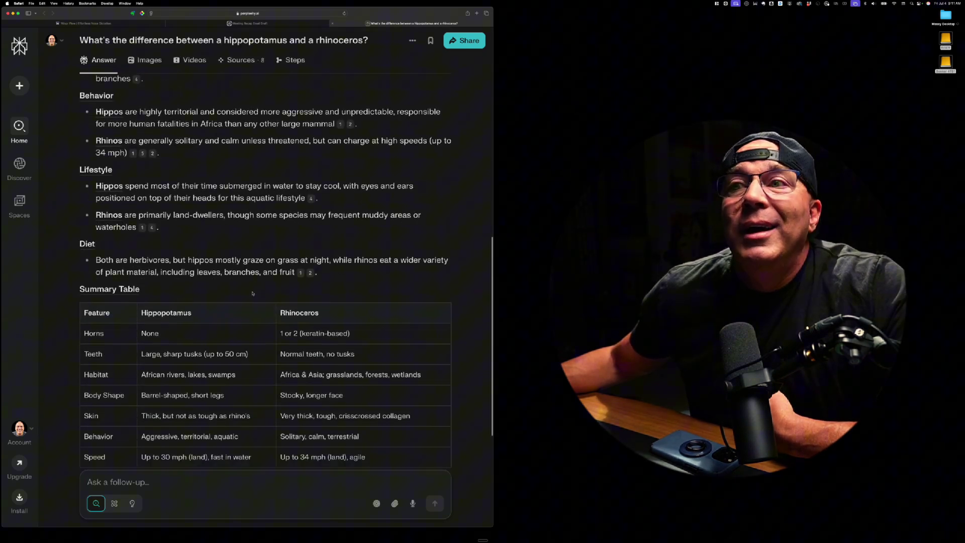
scroll(252, 293, down, 2)
scroll(123, 151, up, 3)
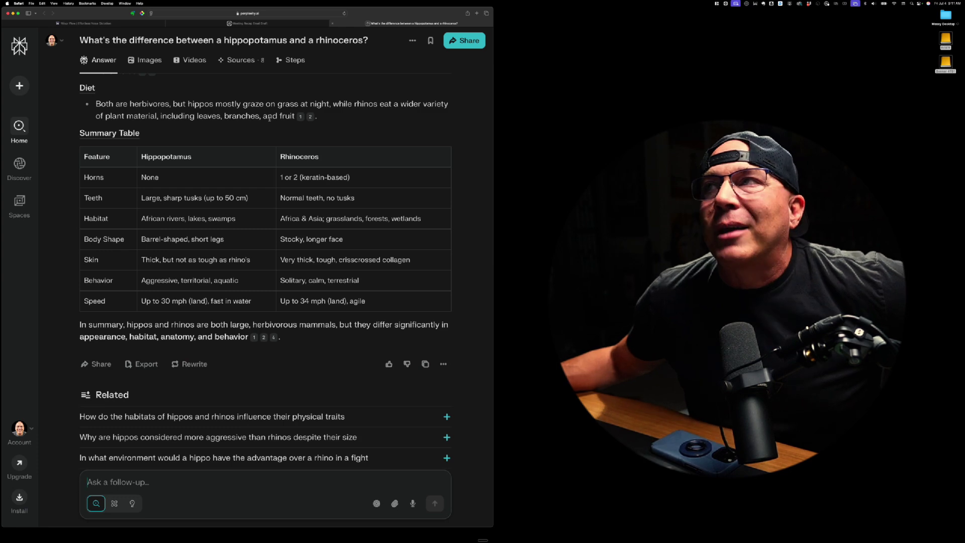
scroll(265, 123, up, 2)
scroll(265, 123, up, 10)
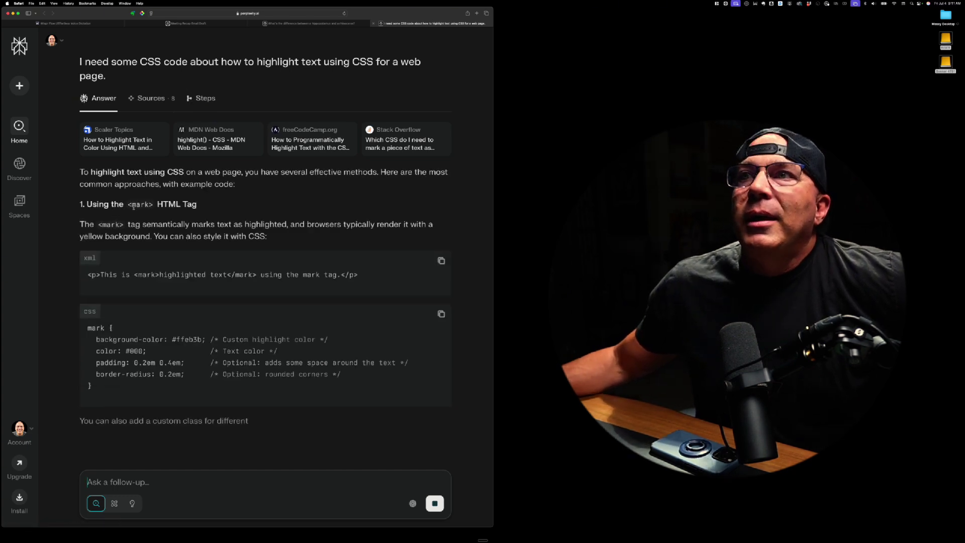
Scroll the CSS highlighting answer from the .highlight block down to the Summary Table, Tip and Related questions.
scroll(139, 246, down, 2)
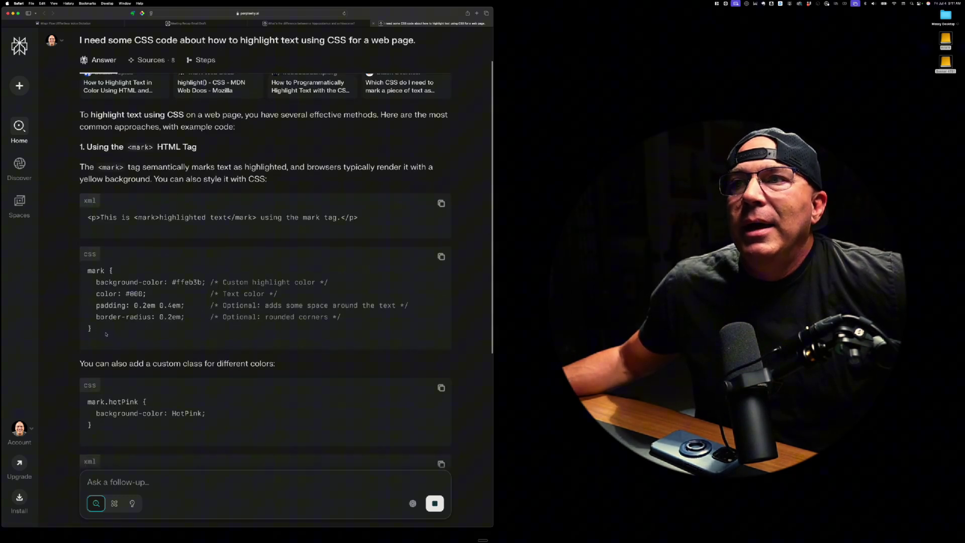
drag(96, 332, 82, 267)
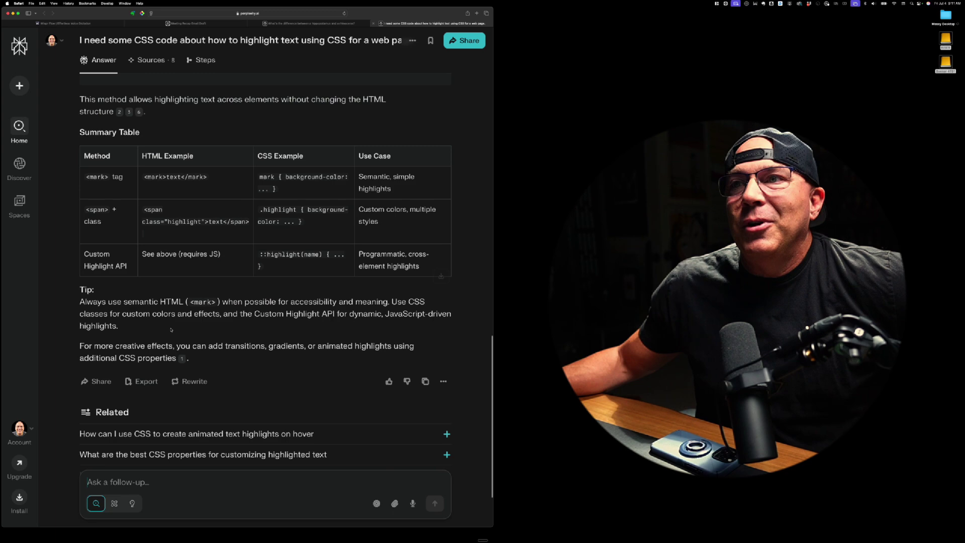
scroll(171, 327, up, 10)
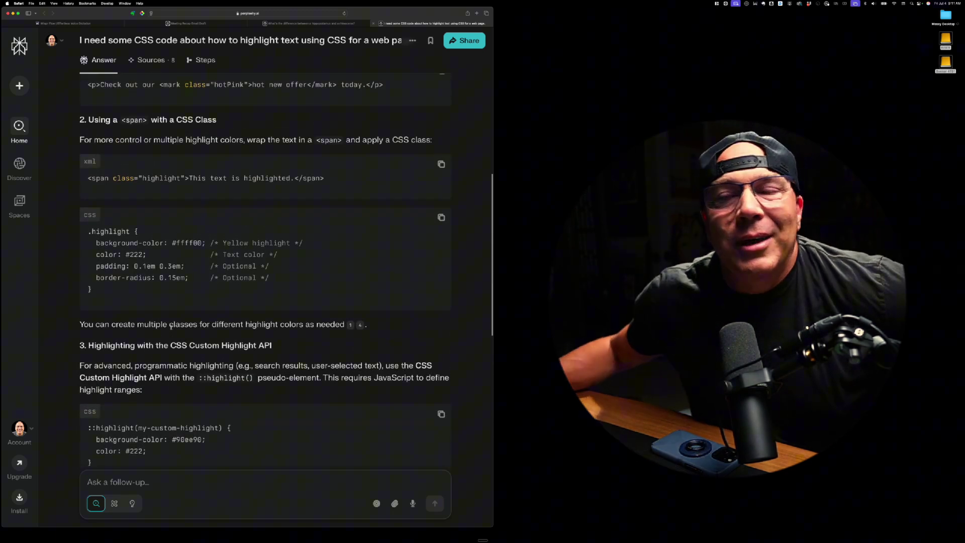
scroll(171, 329, down, 3)
scroll(187, 318, down, 8)
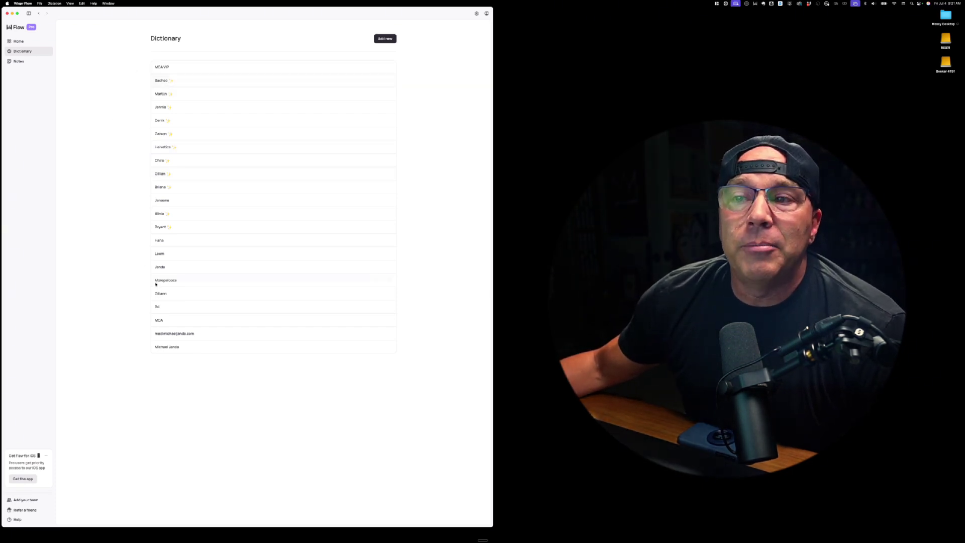
Visit Notes, then return Home and scroll through the Recent activity dictation history.
click(19, 61)
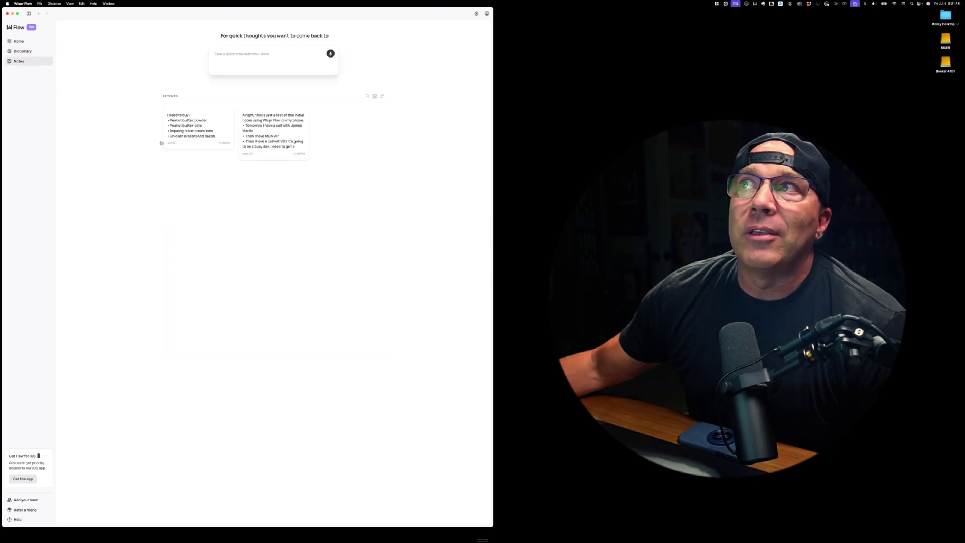
click(21, 44)
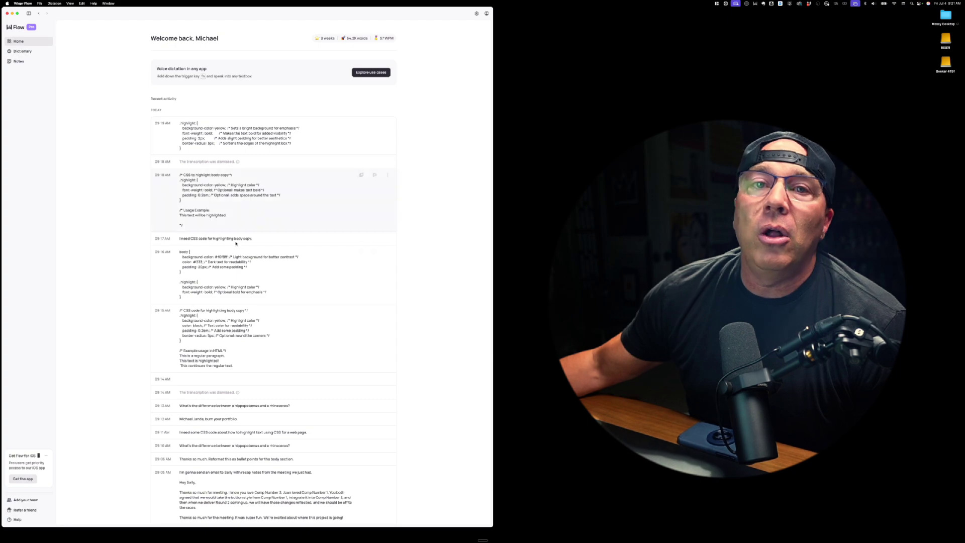
scroll(280, 237, down, 20)
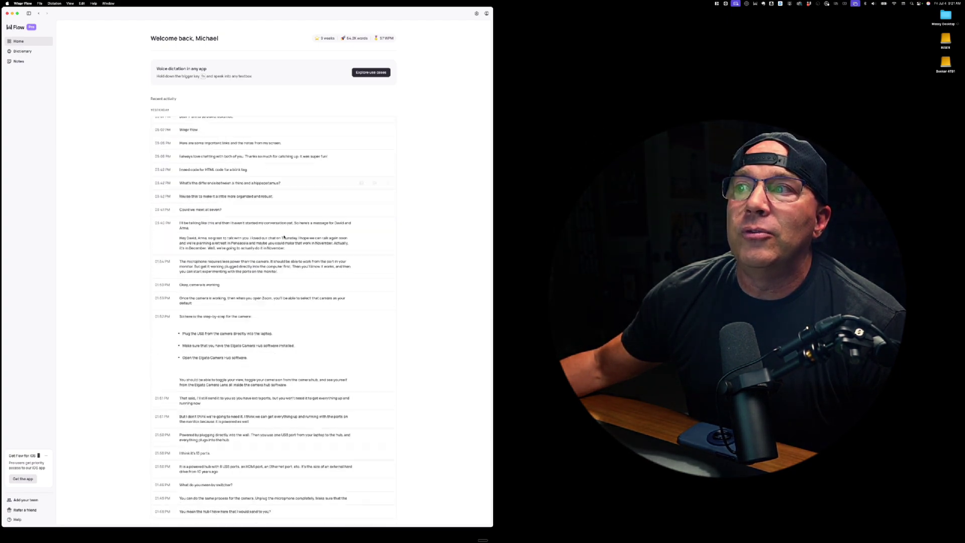
scroll(284, 237, up, 20)
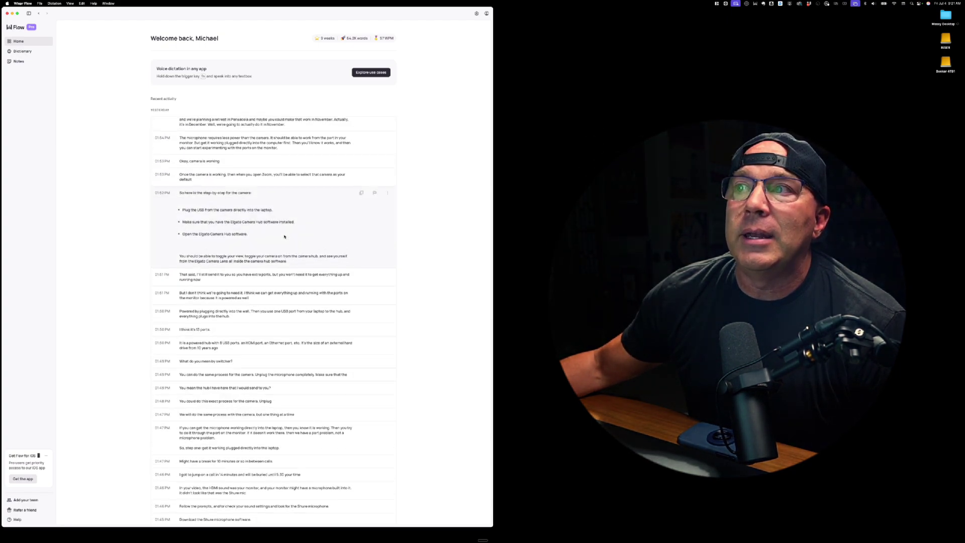
Show the Dictionary's custom words and check the sparkle tooltip marking an automatically learned word.
click(20, 52)
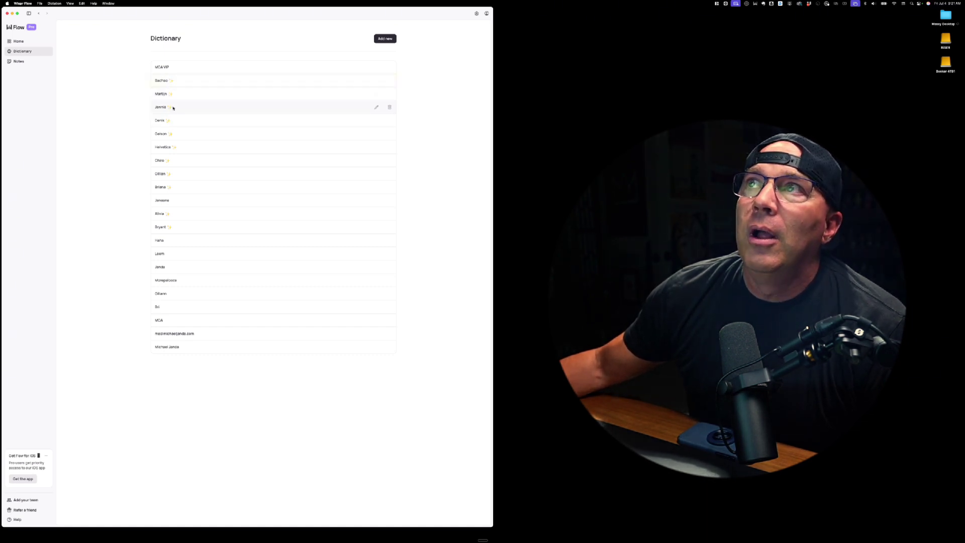
mouse_move(170, 111)
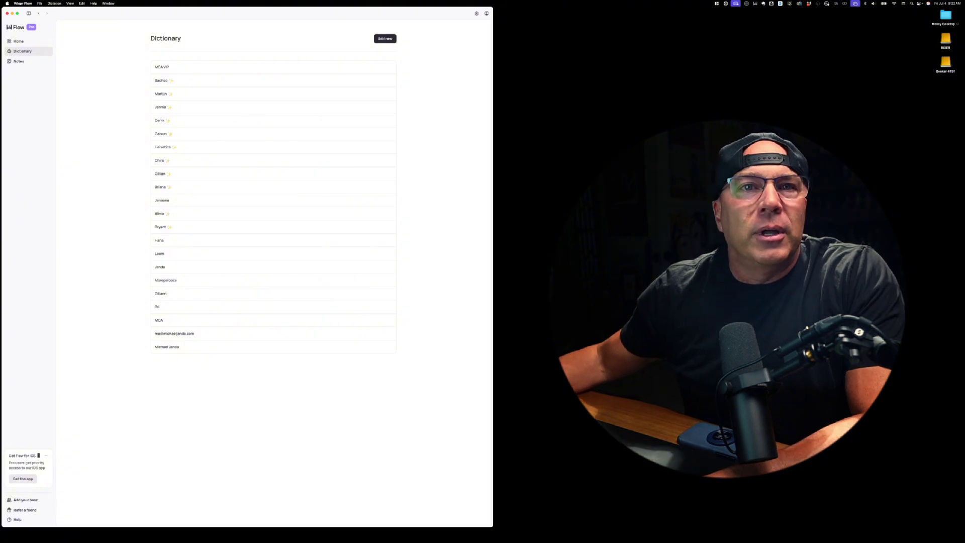
Switch to the TextEdit document and delete the entire meeting recap.
key(super+Tab)
key(super+a)
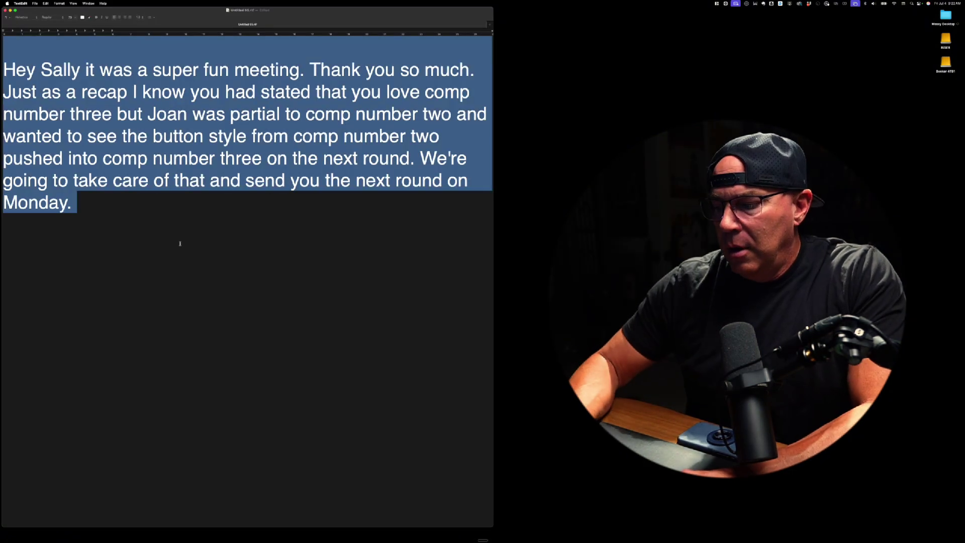
key(BackSpace)
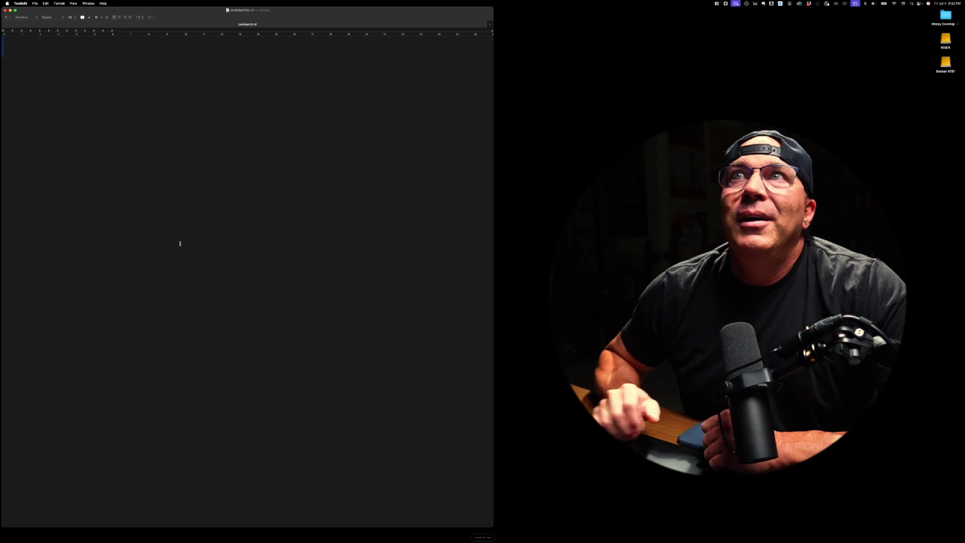
Dictate the invitation to Morepalooza in London, September 10th to the 14th, then highlight its correctly spelled words.
text(Hey Jennie! You should come to Morepalooza in London September 10th to the 14th.)
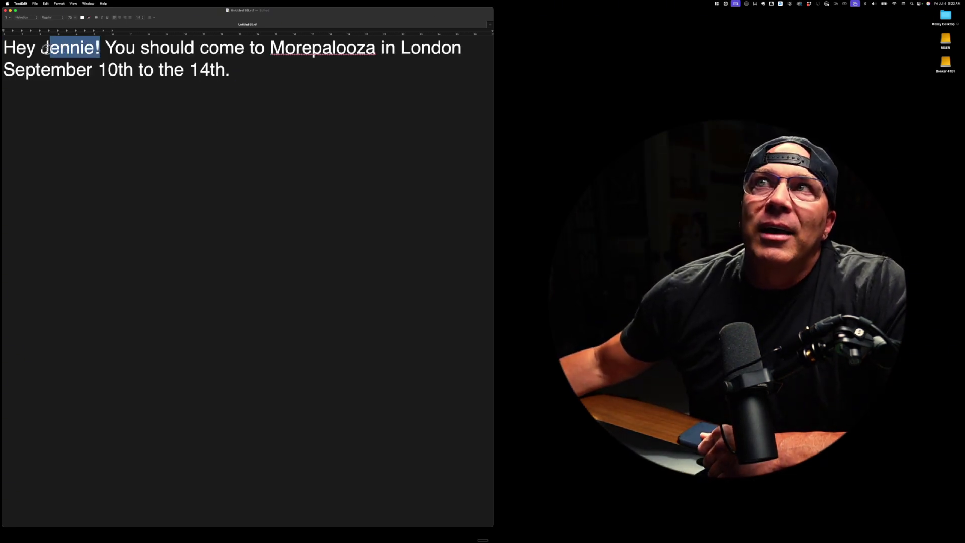
click(276, 75)
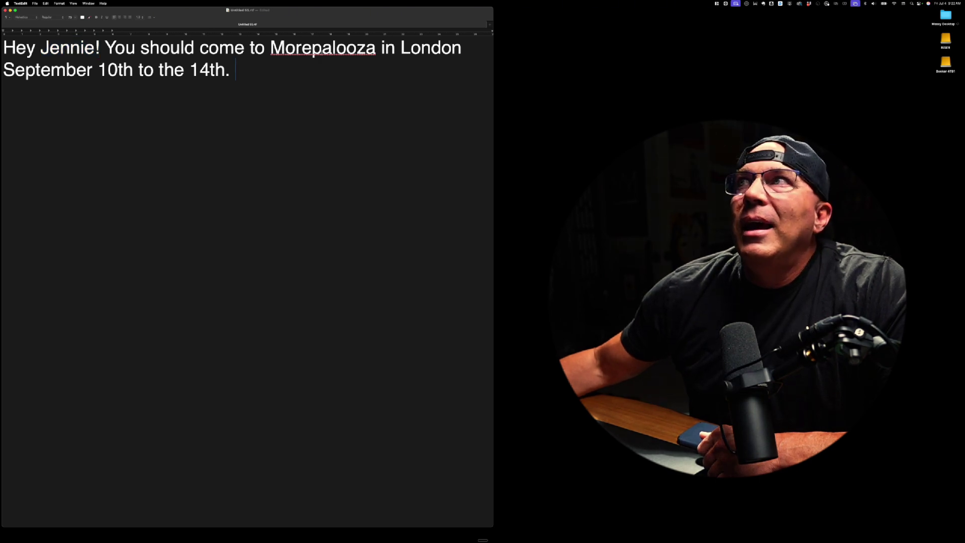
double_click(314, 51)
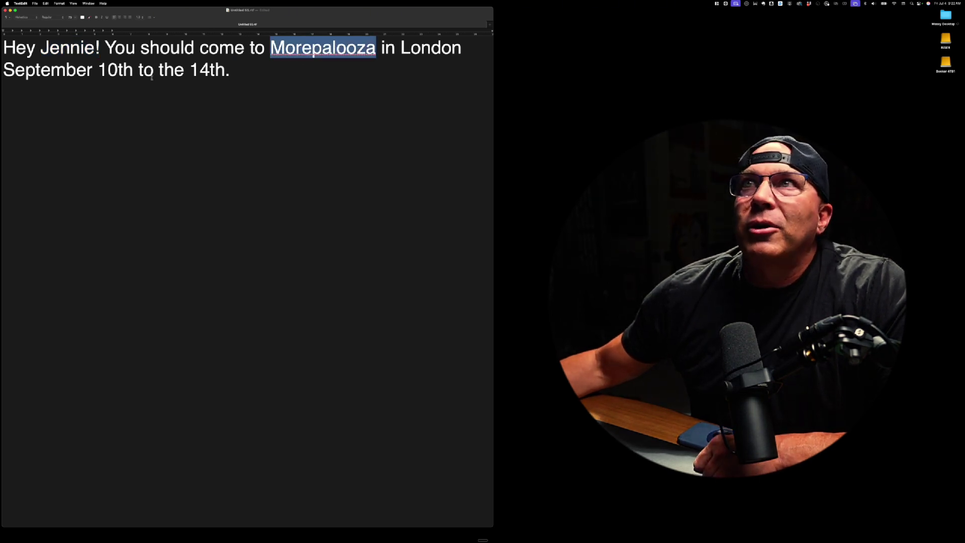
drag(237, 70, 2, 40)
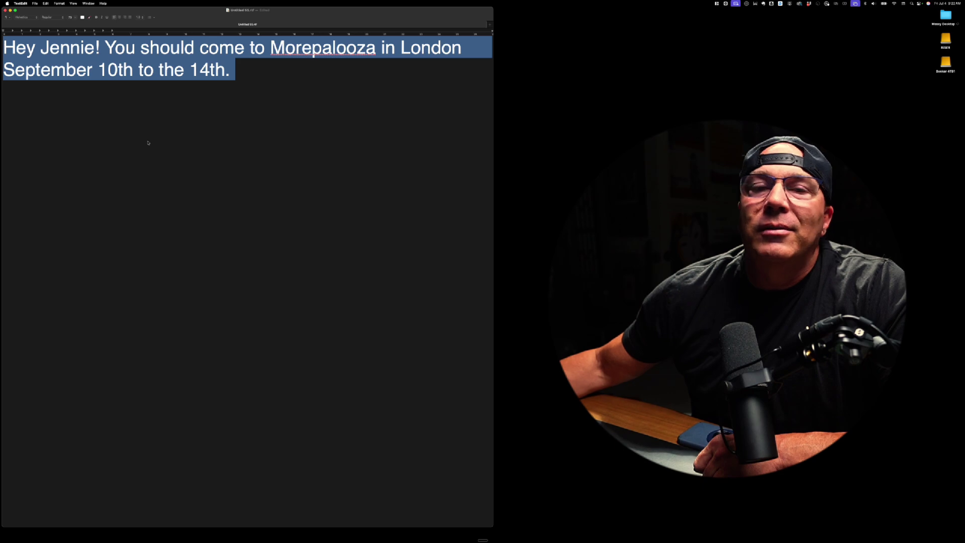
click(257, 182)
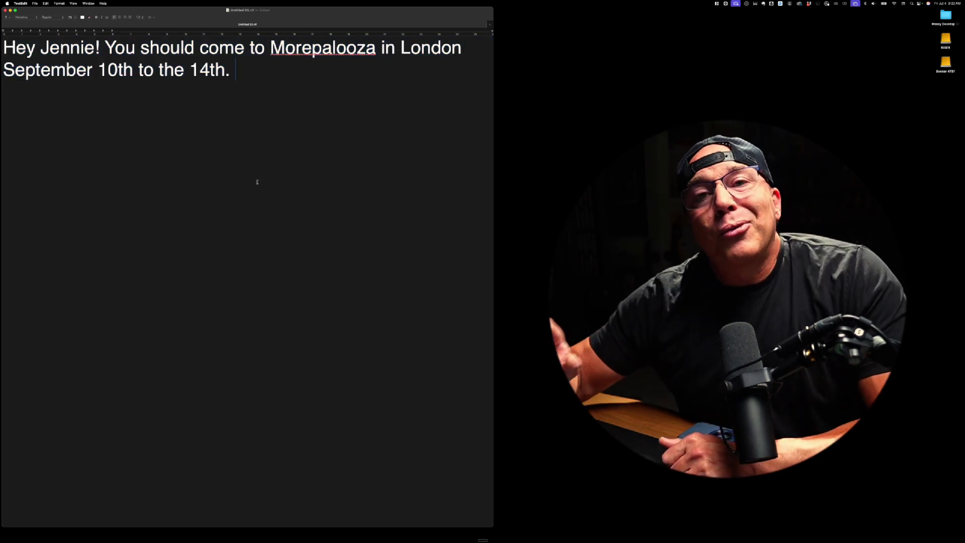